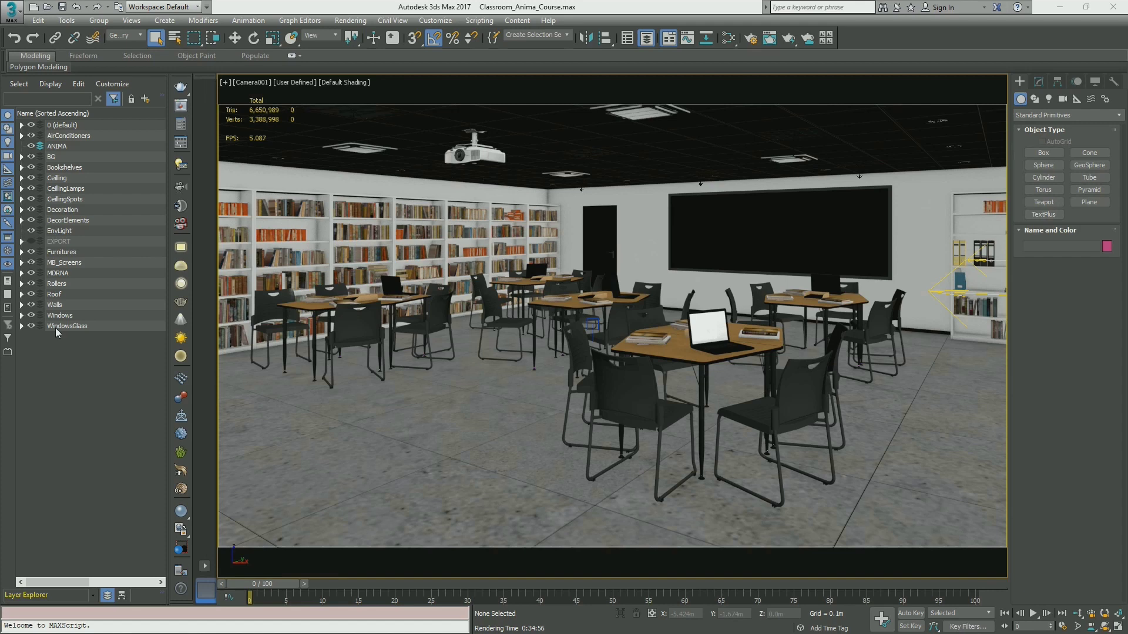
# - Hide every layer of the classroom scene and show only the EXPORT layer
pyautogui.click(55, 327)
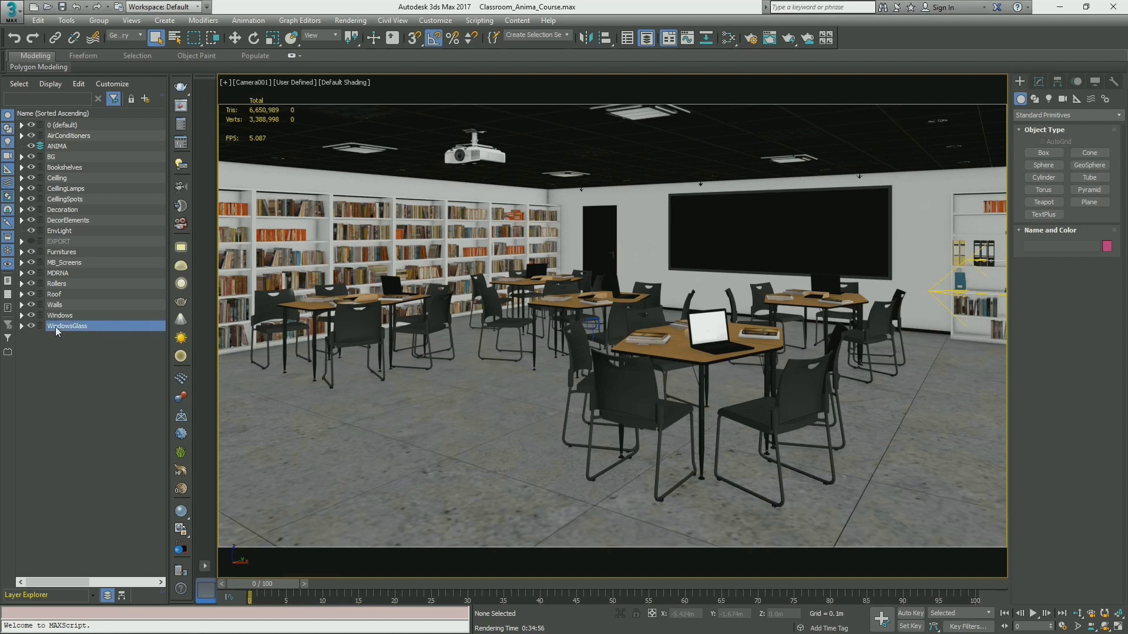
pyautogui.keyDown('shift'); pyautogui.click(50, 126); pyautogui.keyUp('shift')
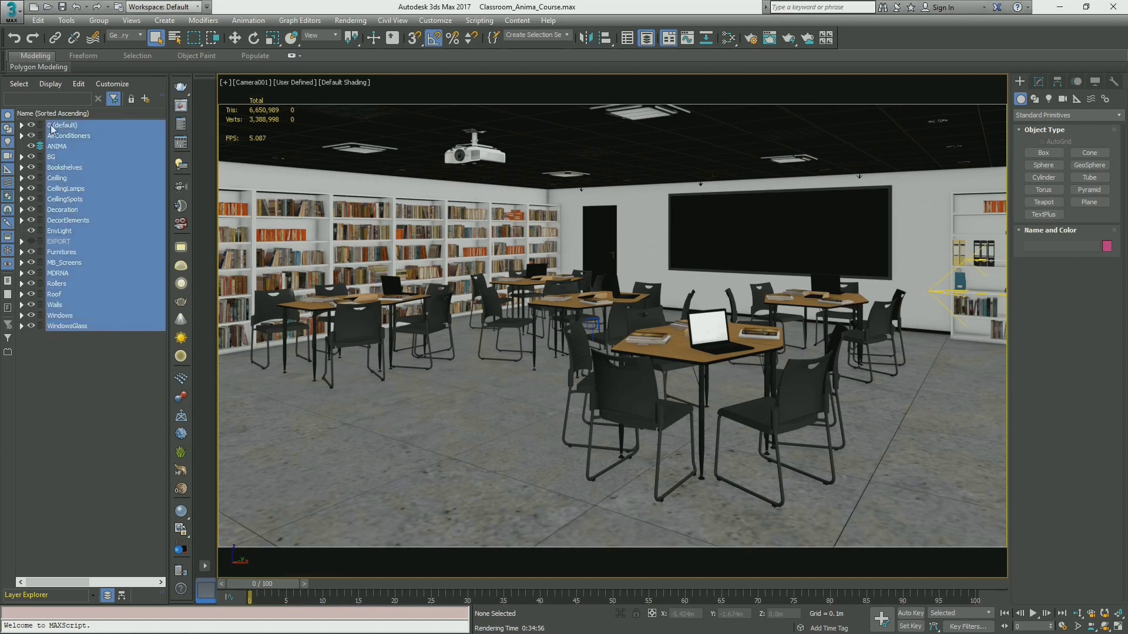
pyautogui.click(32, 326)
pyautogui.click(32, 245)
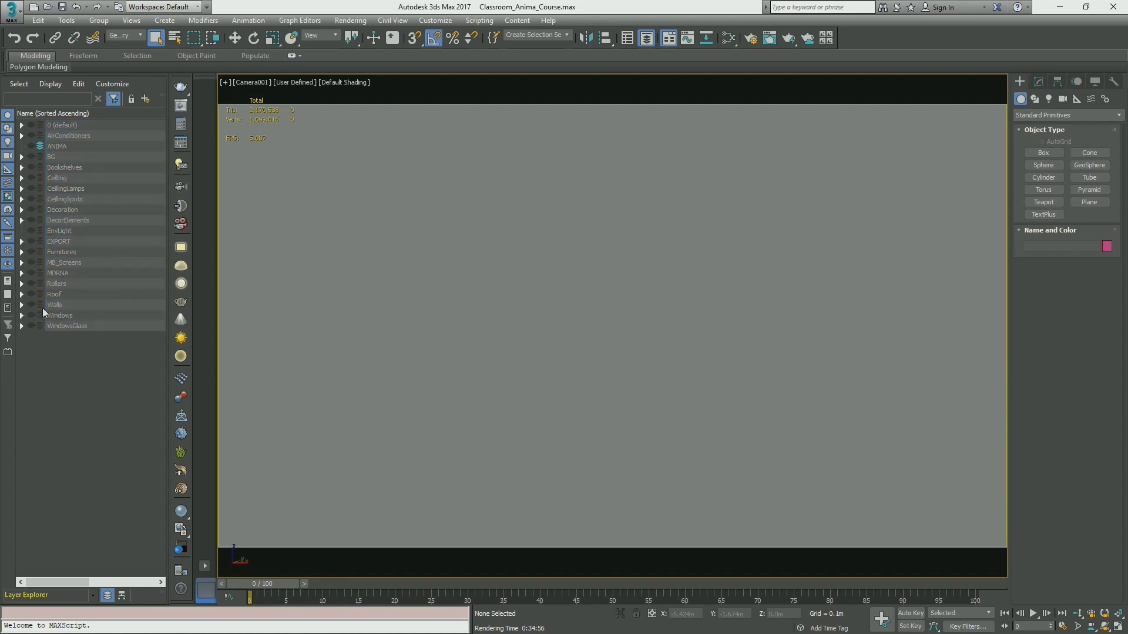
pyautogui.click(31, 241)
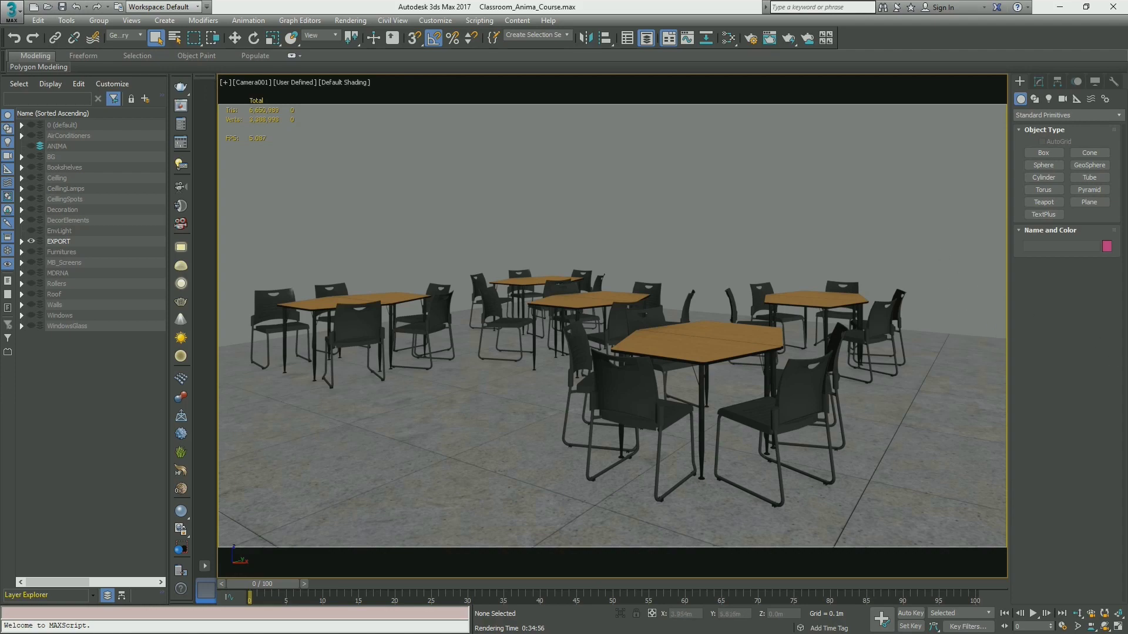
# - View the Classroom_Shiny_NoPeople.png render and switch to the Classroom.ani project in anima
pyautogui.hotkey('alt', 'Tab')
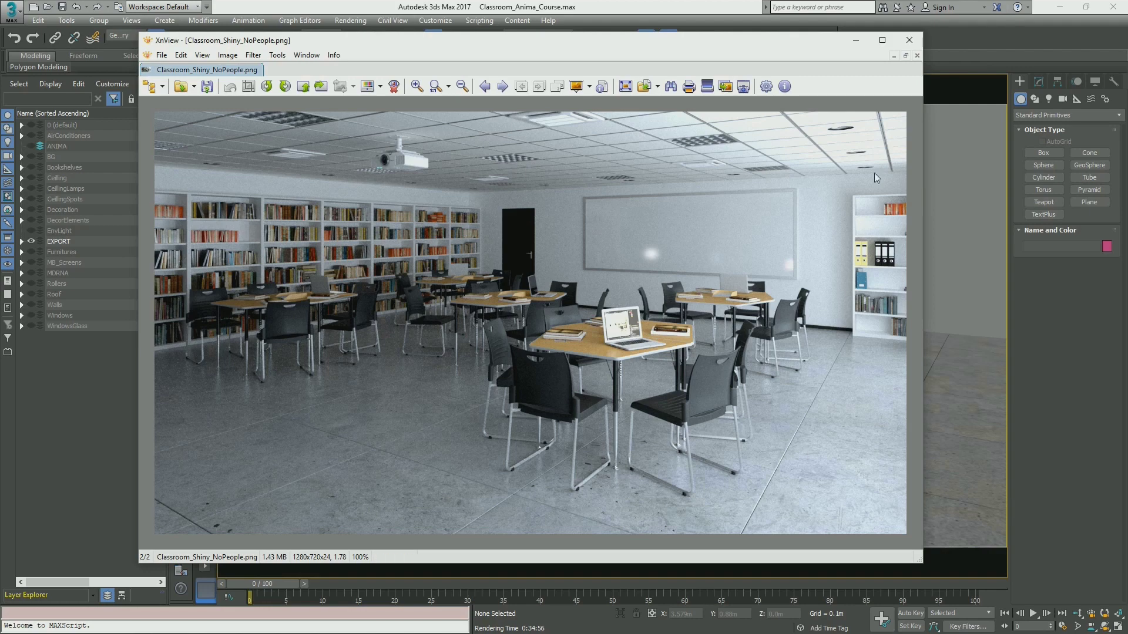
pyautogui.click(856, 40)
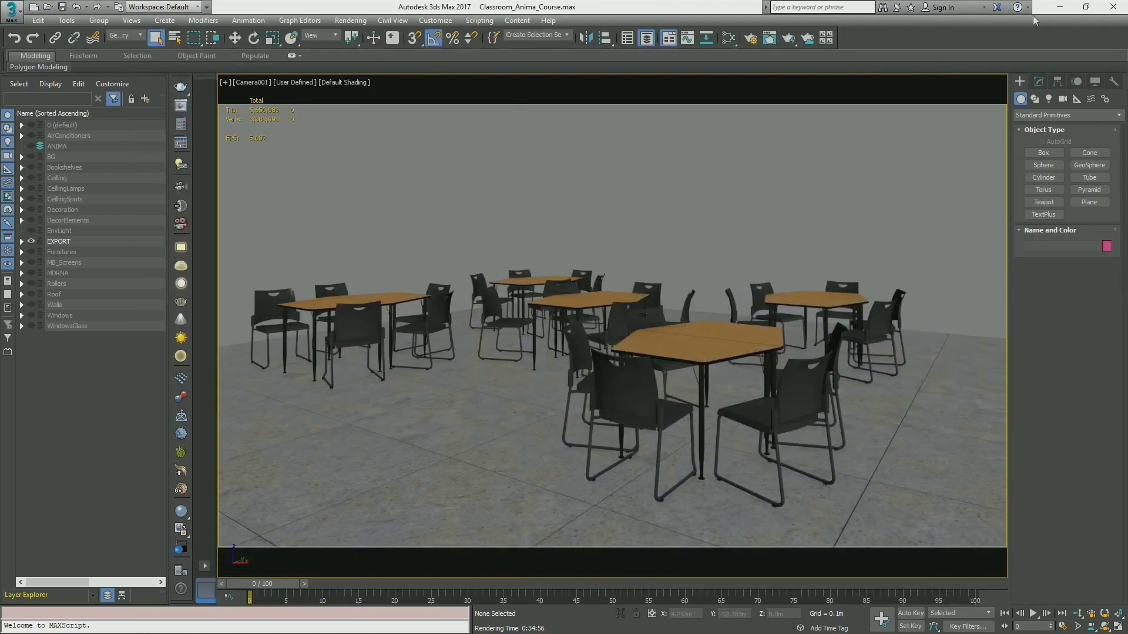
pyautogui.click(1059, 7)
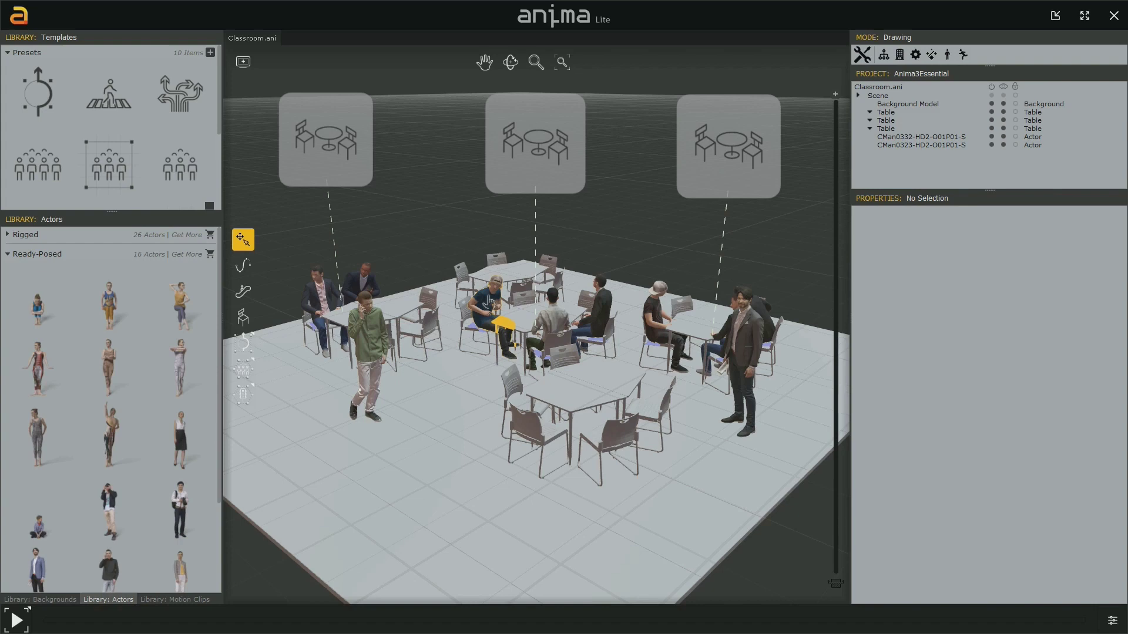
# - Examine the properties of the two standing actors in the green shirt and the suit
pyautogui.click(369, 376)
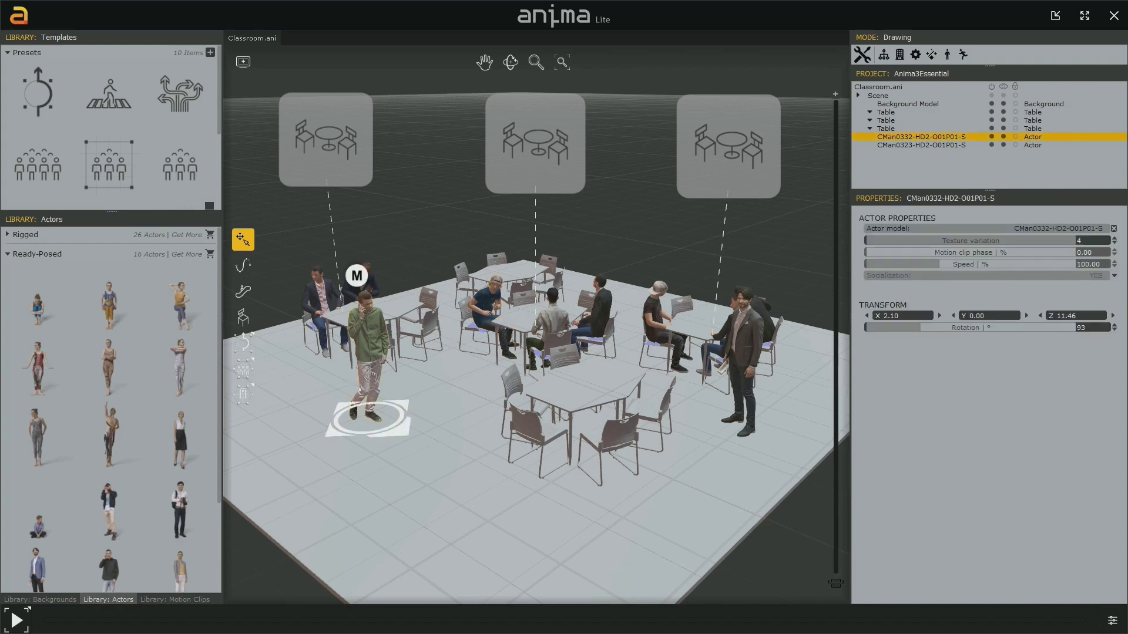
pyautogui.click(743, 385)
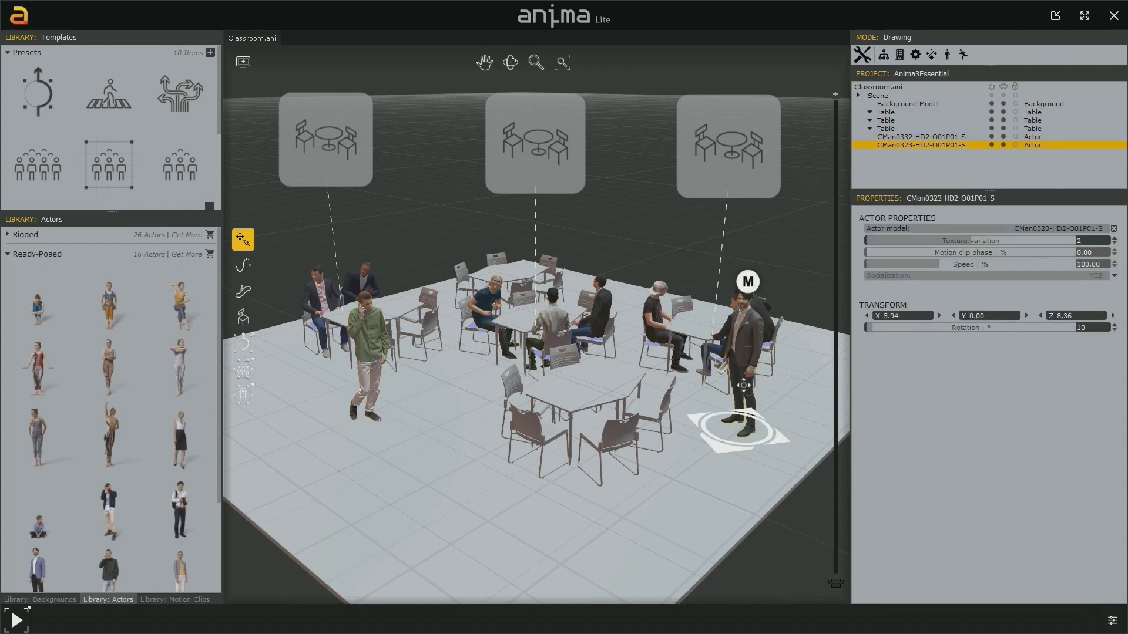
pyautogui.click(777, 485)
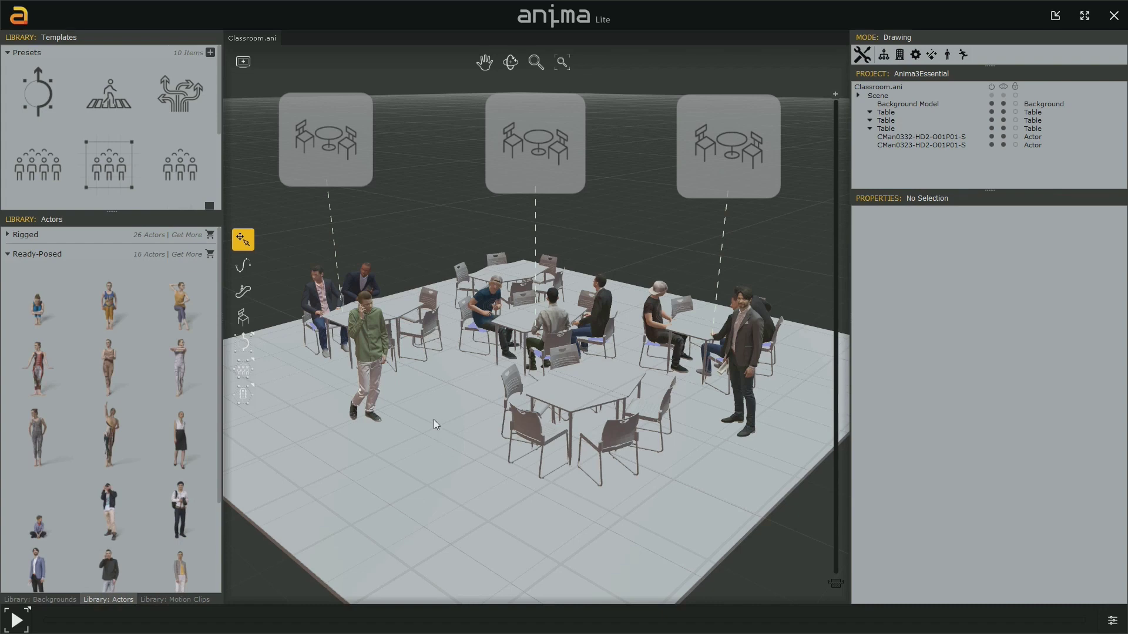
# - Draw a curved seven-point path across the open floor in front of the tables
pyautogui.click(243, 265)
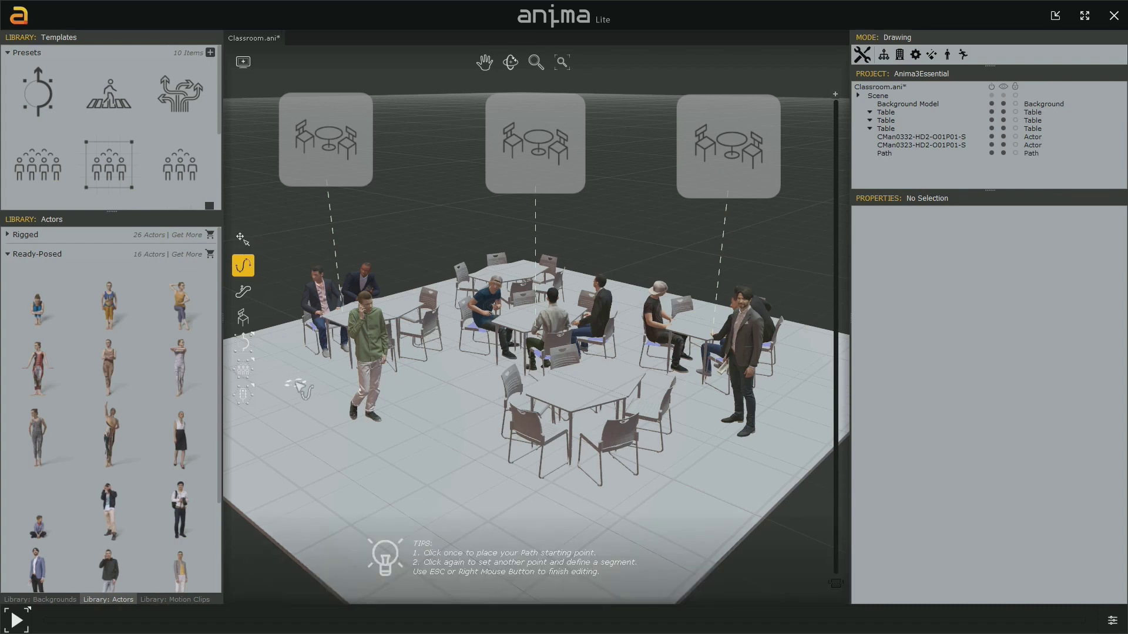
pyautogui.click(293, 383)
pyautogui.click(289, 433)
pyautogui.click(343, 495)
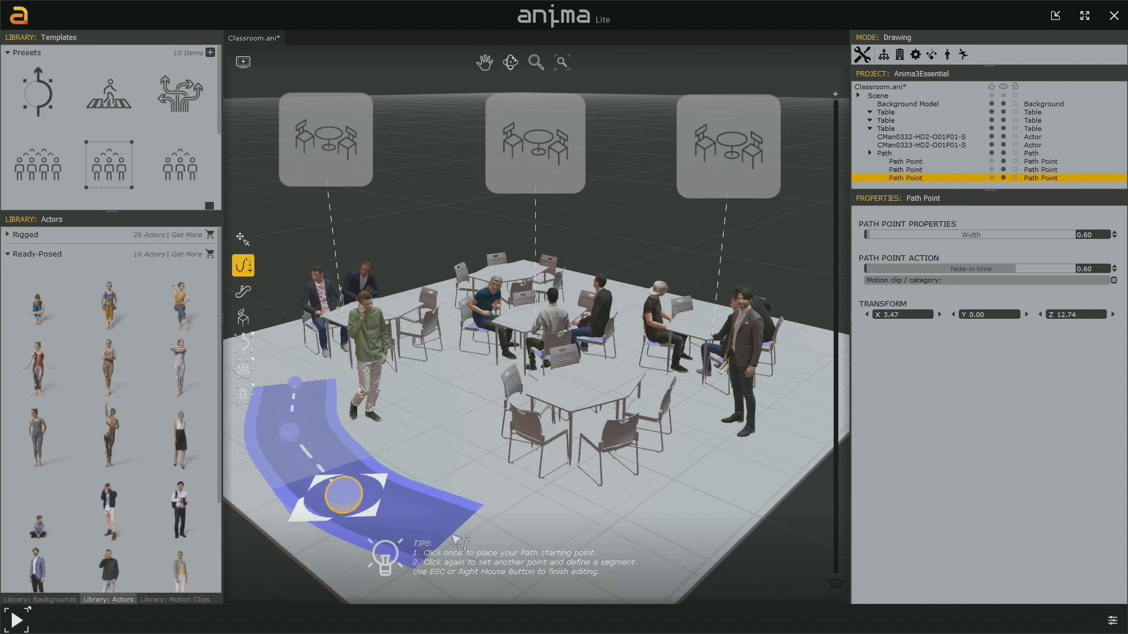
pyautogui.click(451, 532)
pyautogui.click(580, 538)
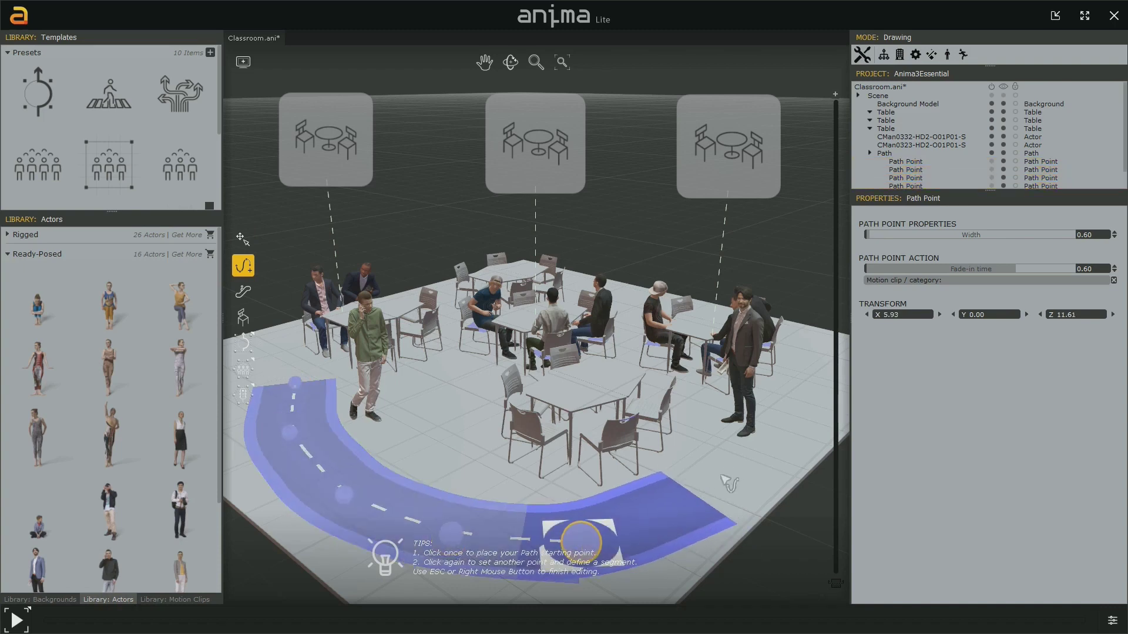
pyautogui.click(696, 496)
pyautogui.click(729, 462)
pyautogui.rightClick(729, 463)
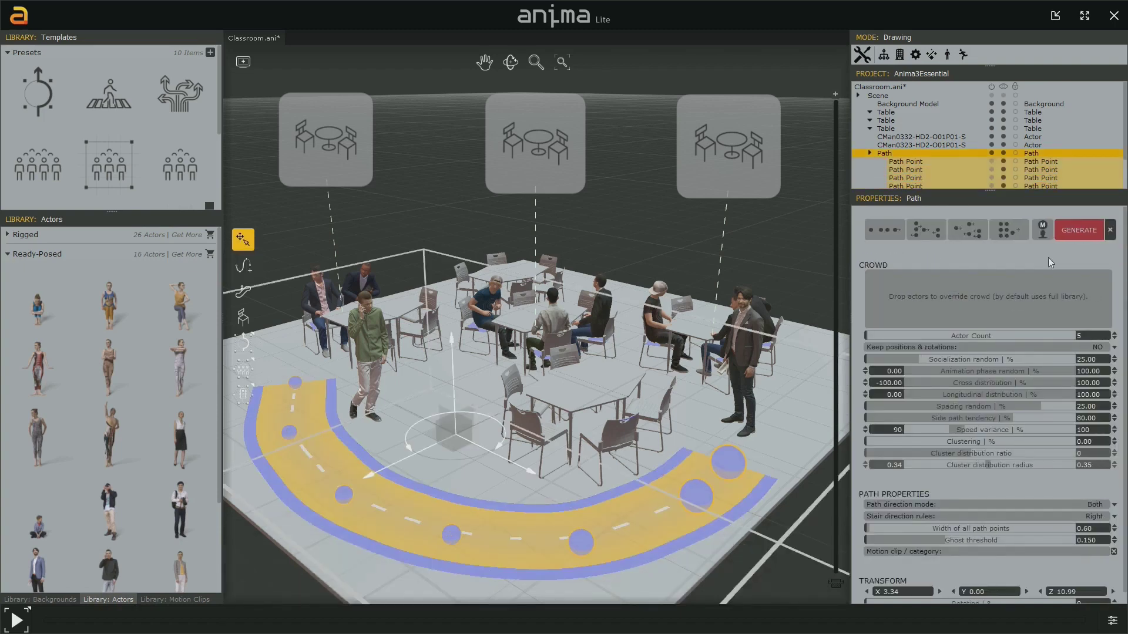
# - Generate a crowd of 5 actors on the path and widen all its points to about 0.63
pyautogui.click(1093, 235)
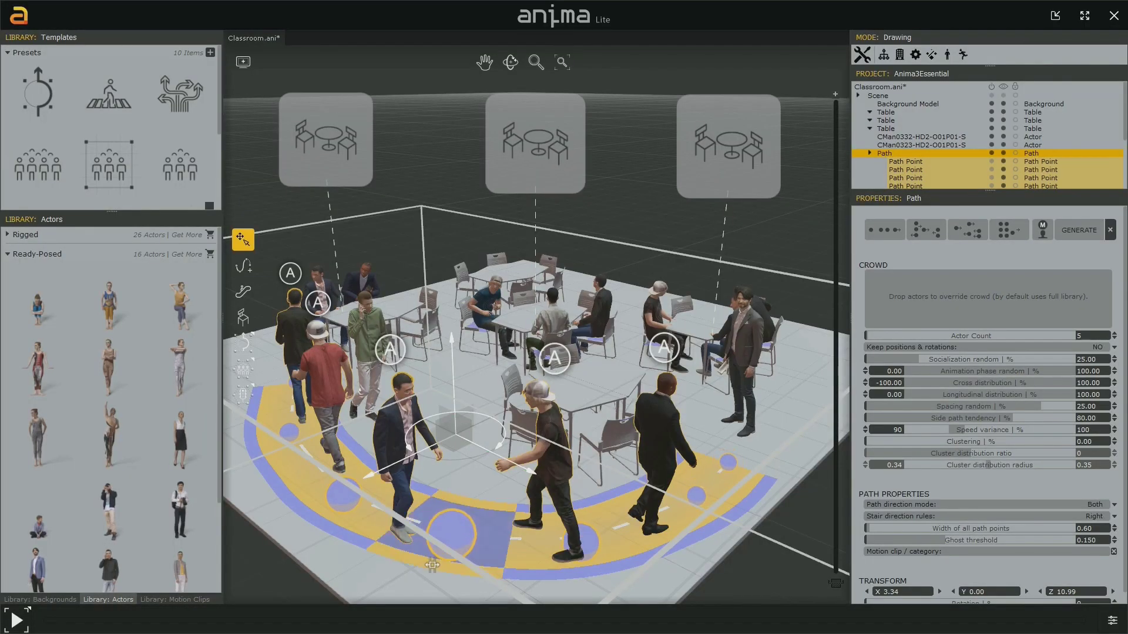
pyautogui.moveTo(294, 530); pyautogui.dragTo(312, 526)
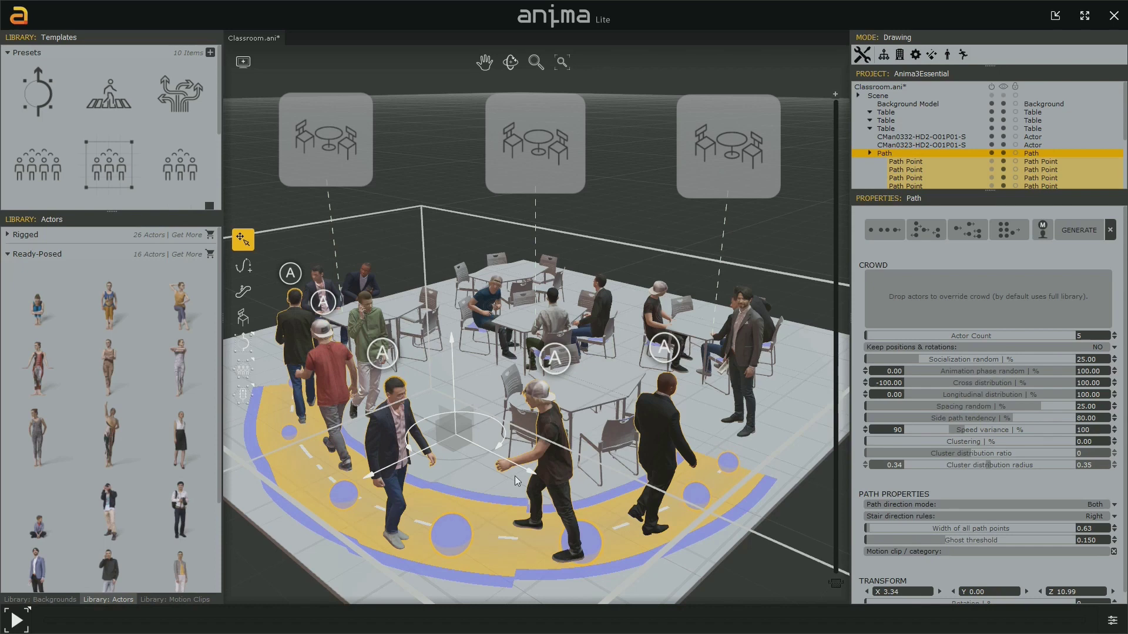
pyautogui.click(460, 188)
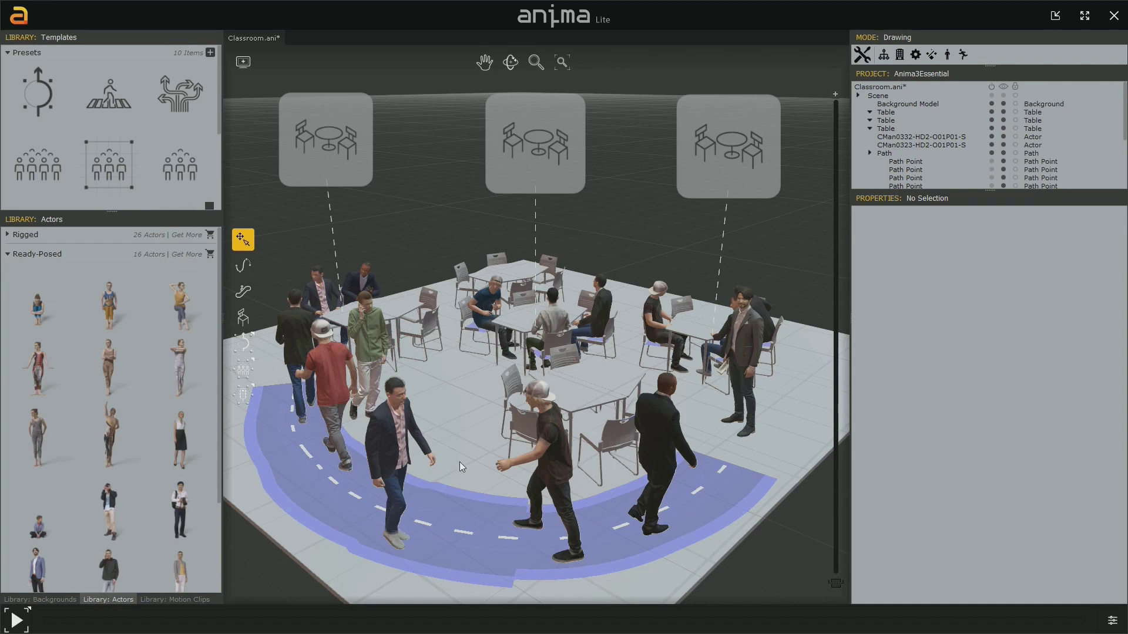
# - Collapse the path's points in the project tree and look at the lock column for its node
pyautogui.click(870, 154)
pyautogui.click(885, 154)
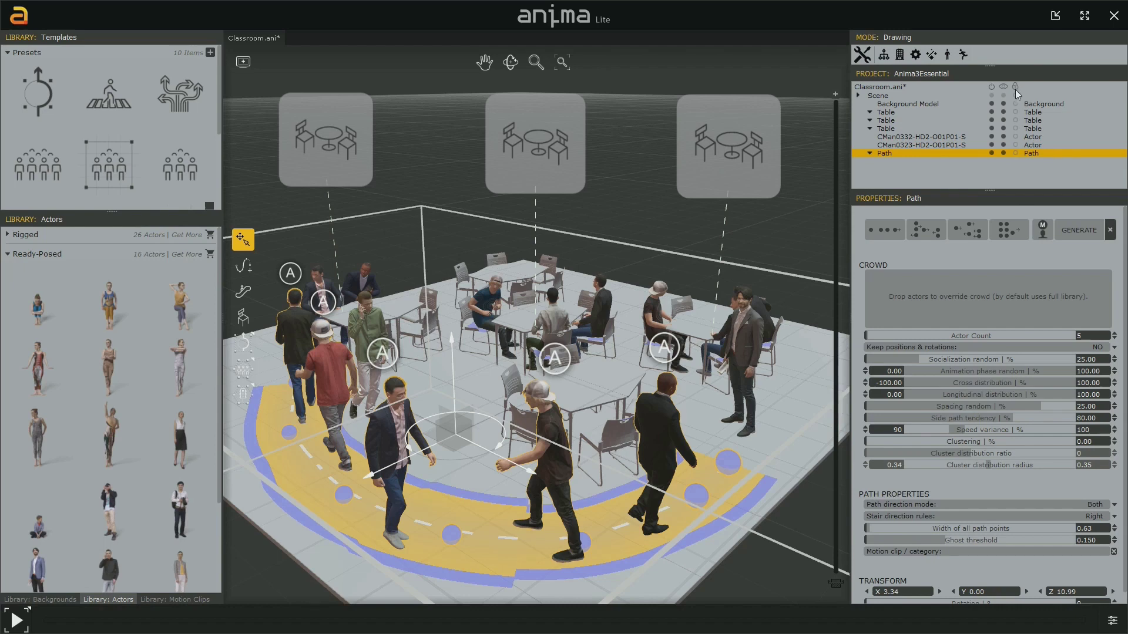
pyautogui.moveTo(1015, 90)
pyautogui.click(671, 214)
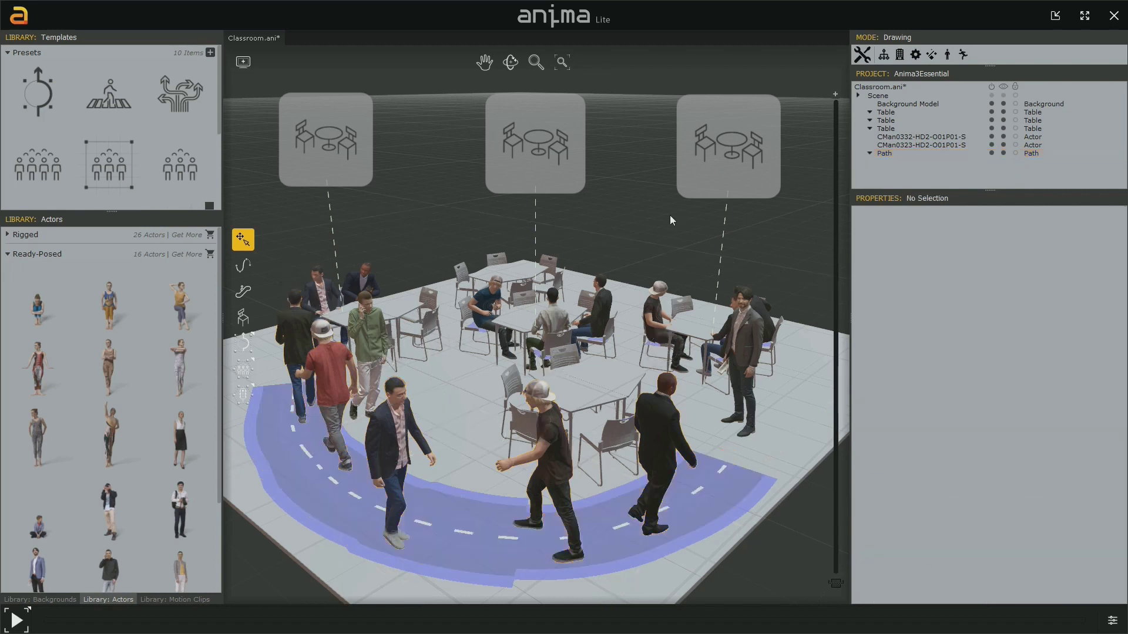
# - Play the crowd simulation briefly and stop it
pyautogui.moveTo(96, 631)
pyautogui.click(18, 621)
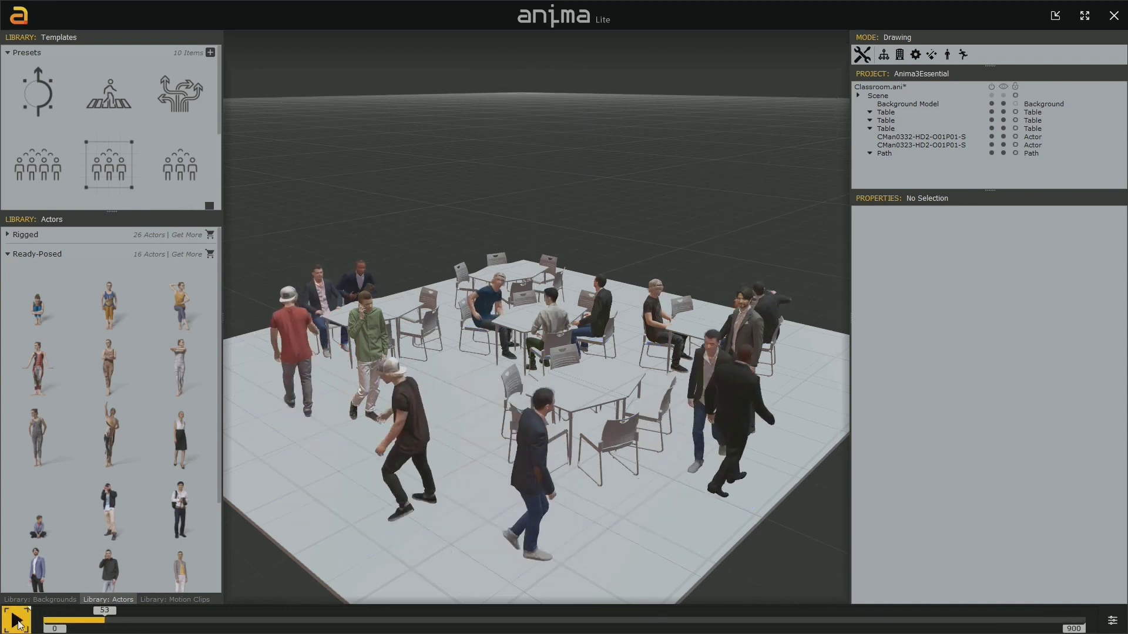
pyautogui.press('space')
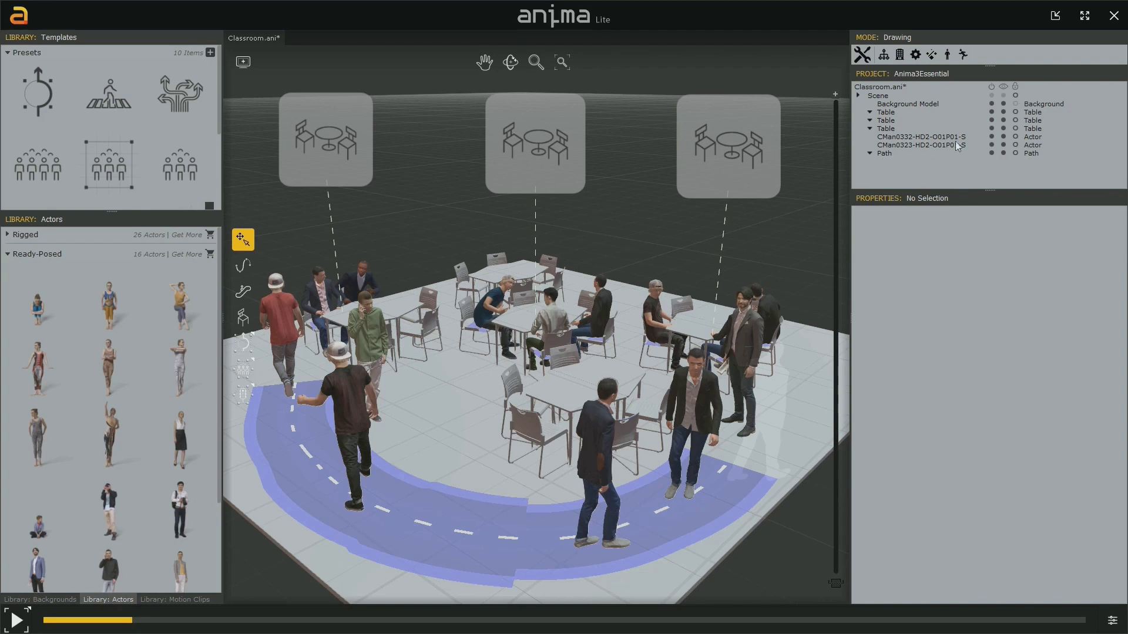
# - Lock the path node, baking all scene frames, and inspect its locked actors
pyautogui.click(1015, 153)
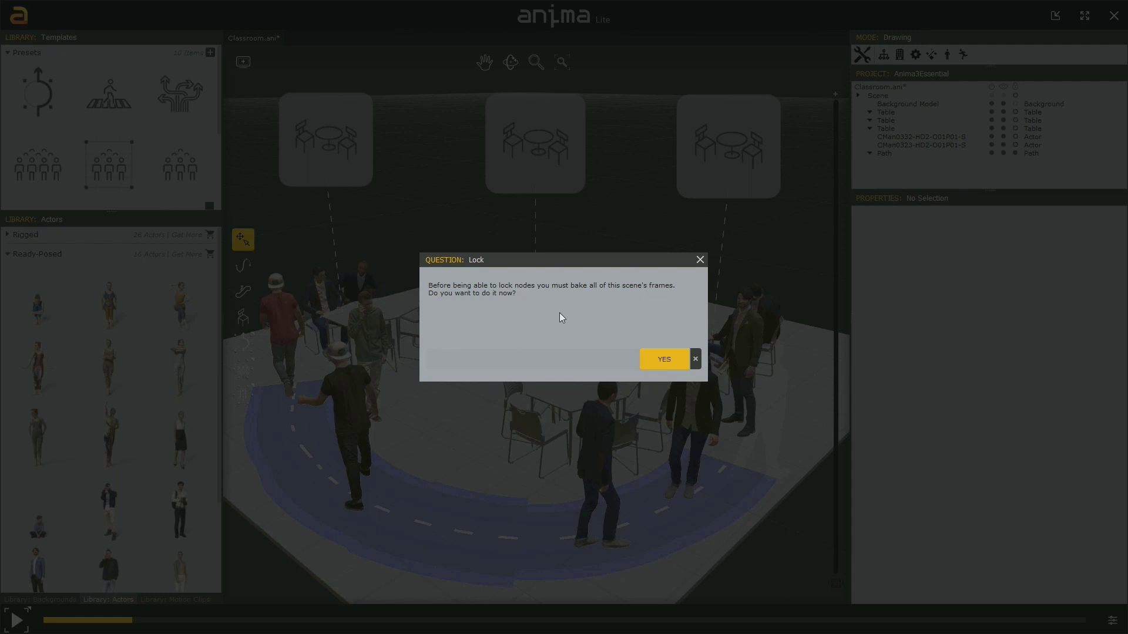
pyautogui.click(665, 359)
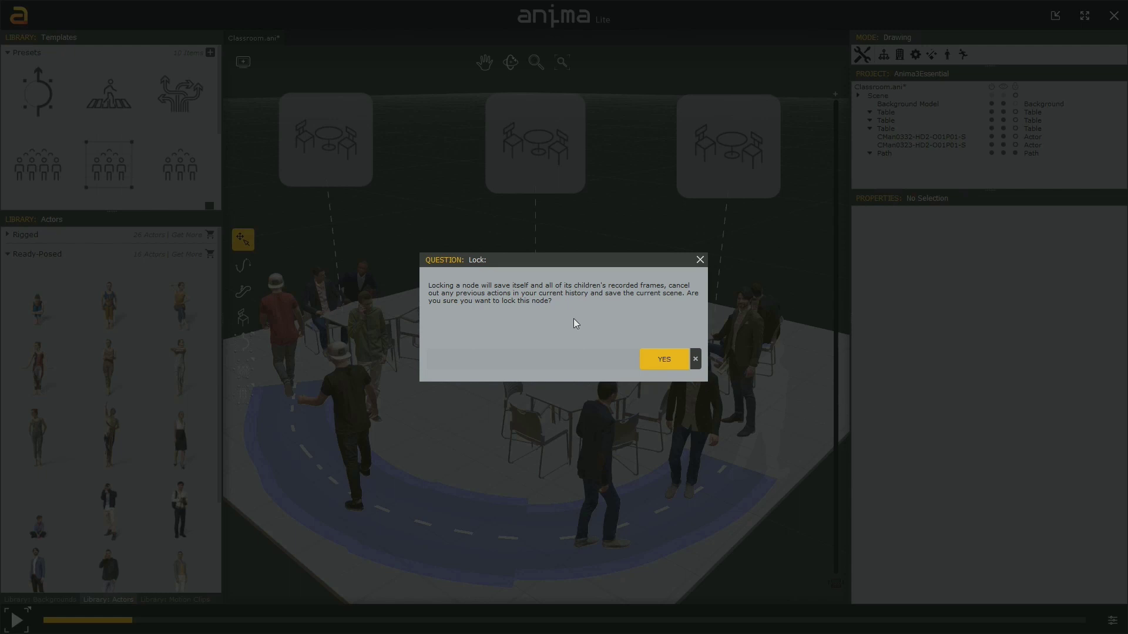
pyautogui.click(660, 365)
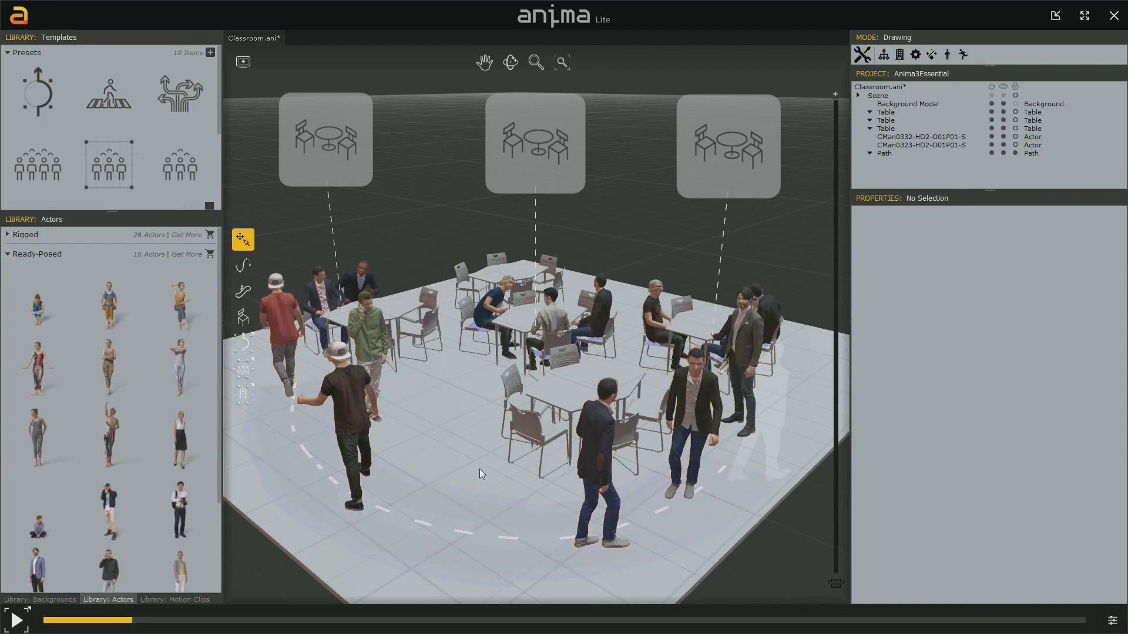
pyautogui.click(471, 523)
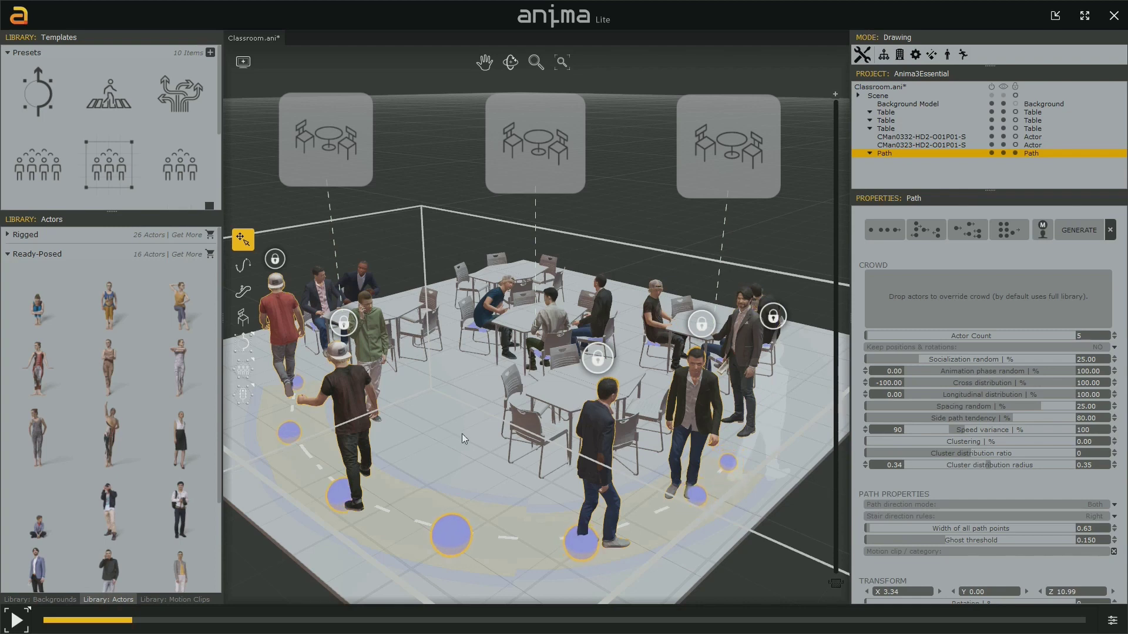
pyautogui.click(448, 186)
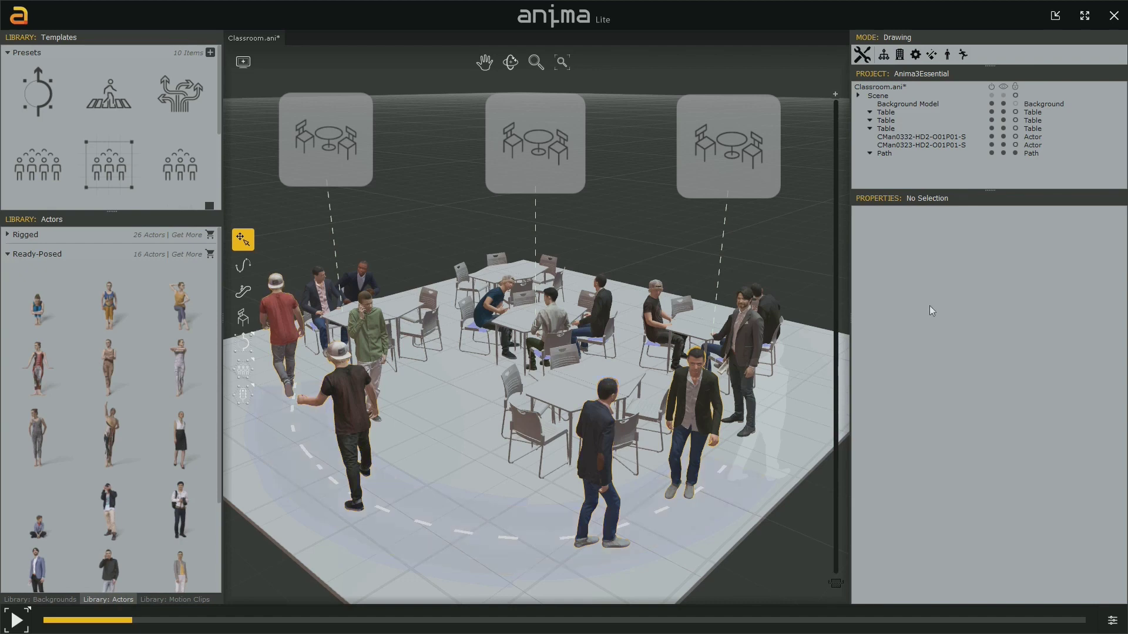
# - Unlock the path node, discarding its recorded frames, and delete the path with its walking actors
pyautogui.click(1015, 153)
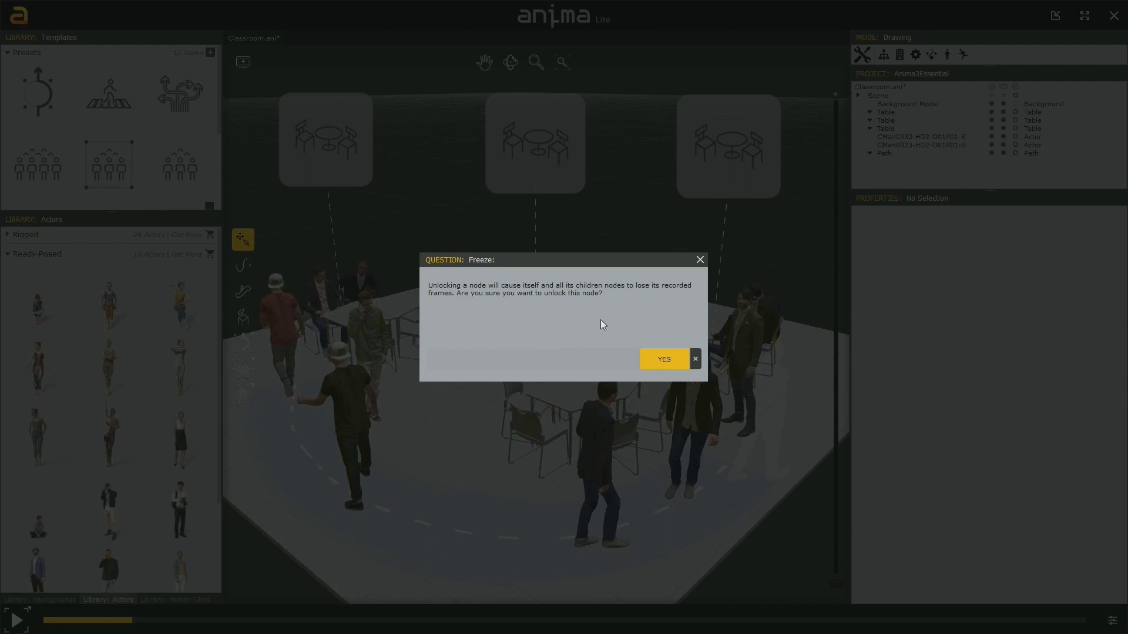
pyautogui.click(658, 360)
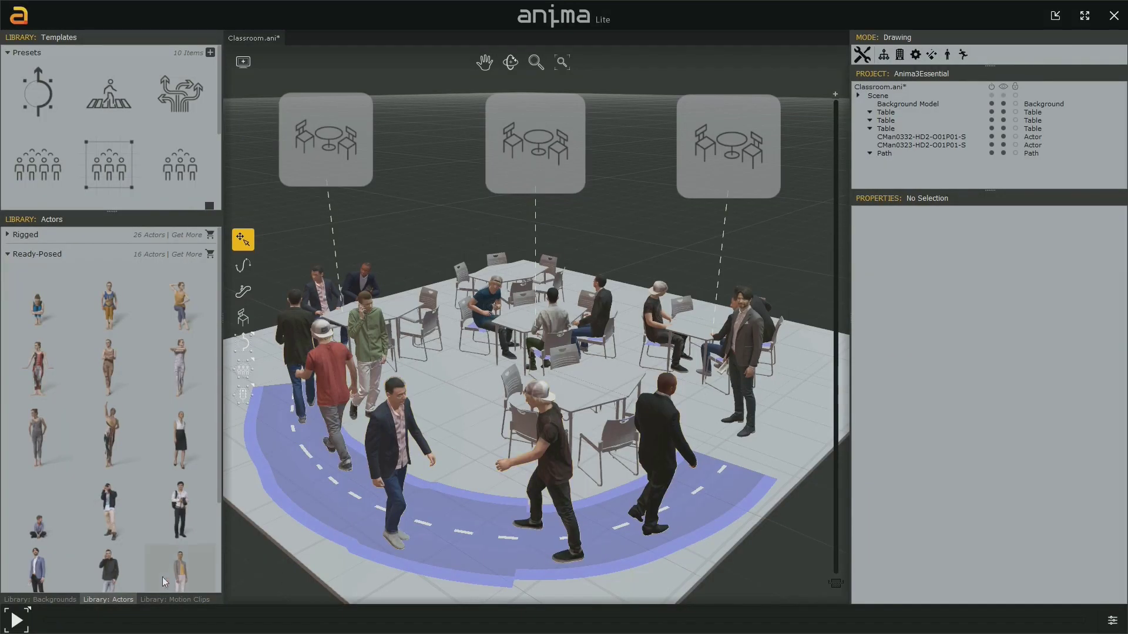
pyautogui.moveTo(75, 609)
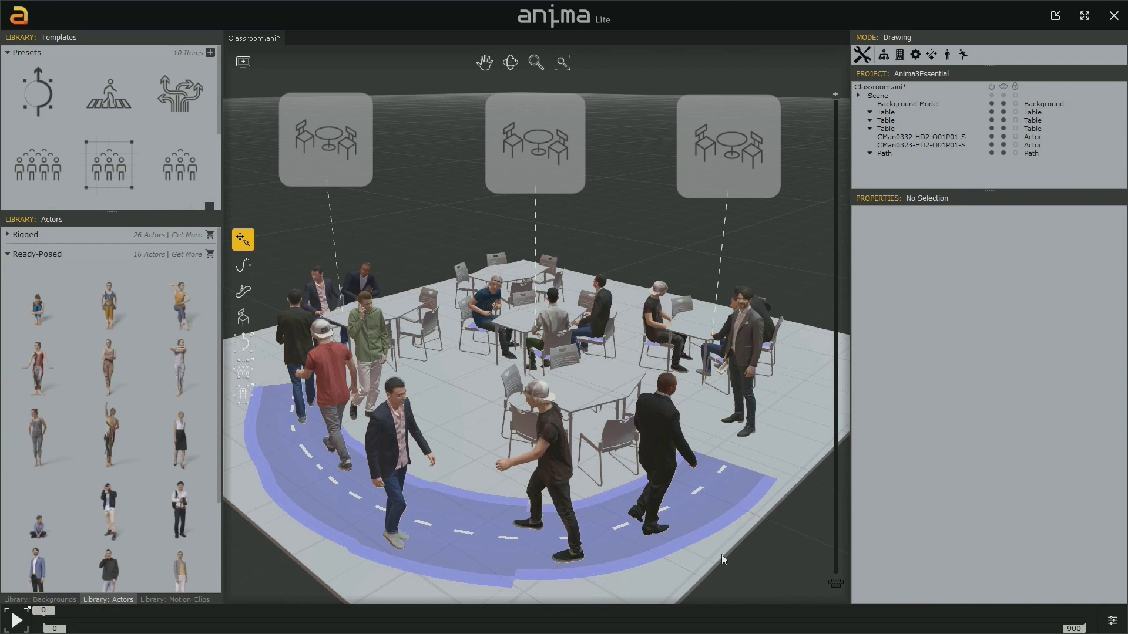
pyautogui.click(408, 552)
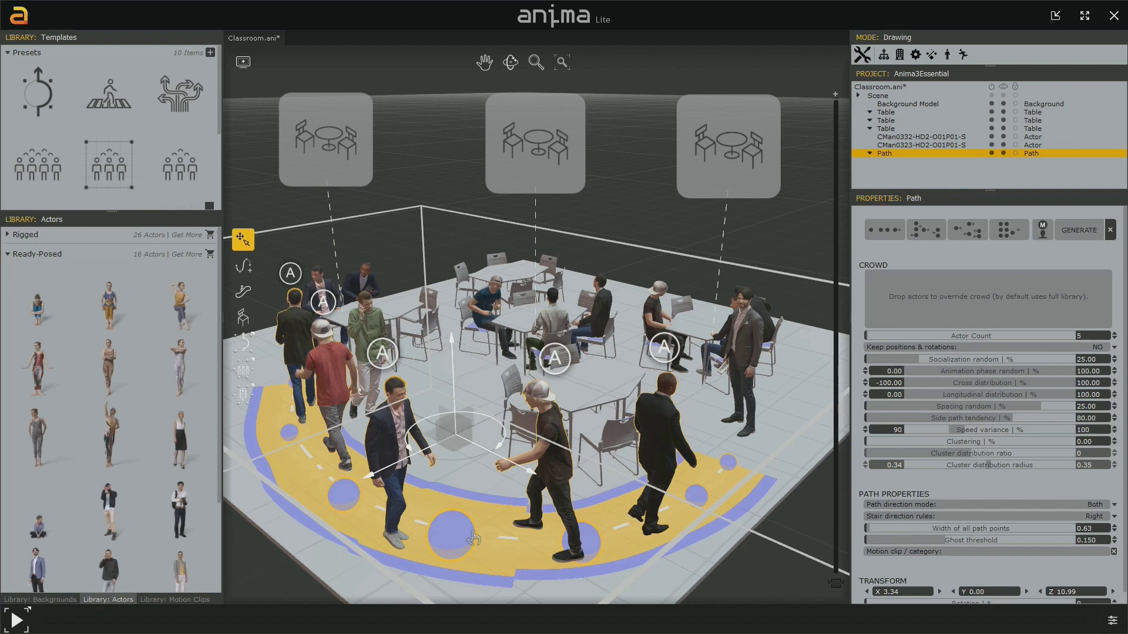
pyautogui.press('Delete')
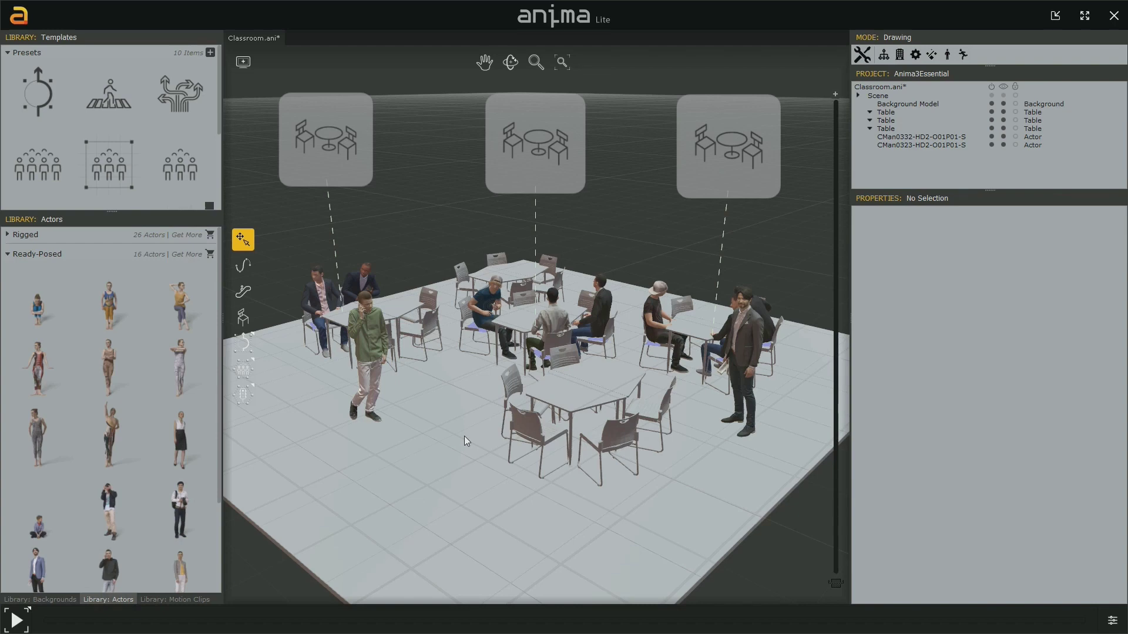
# - Simulate the seated and standing actors briefly, and lock the whole Scene node, baking all of its frames
pyautogui.press('space')
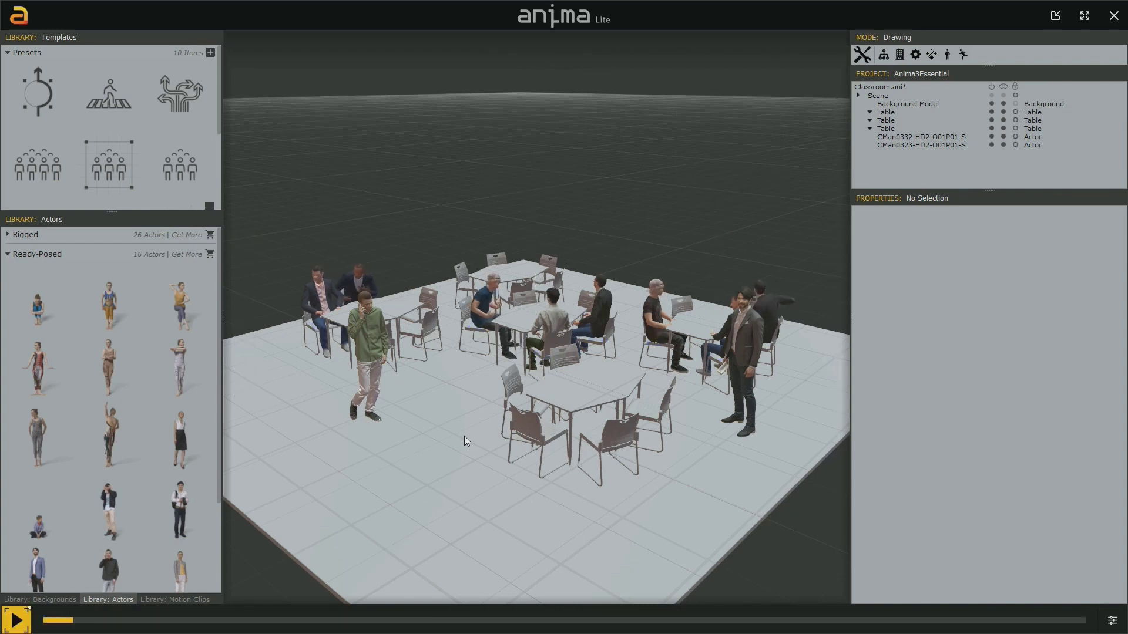
pyautogui.press('space')
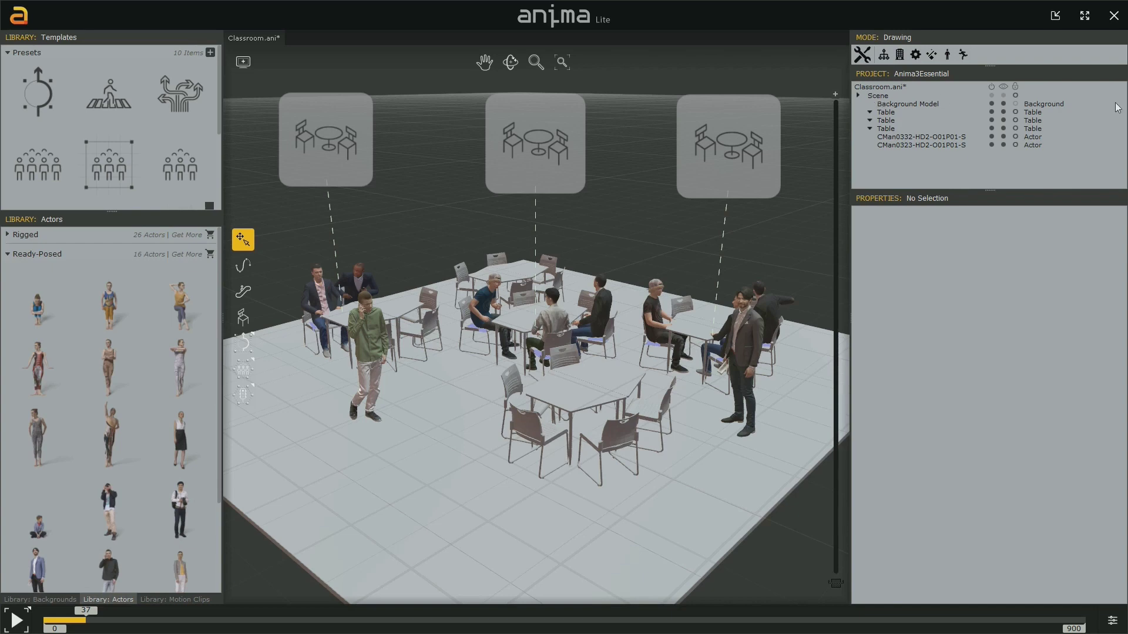
pyautogui.click(1015, 95)
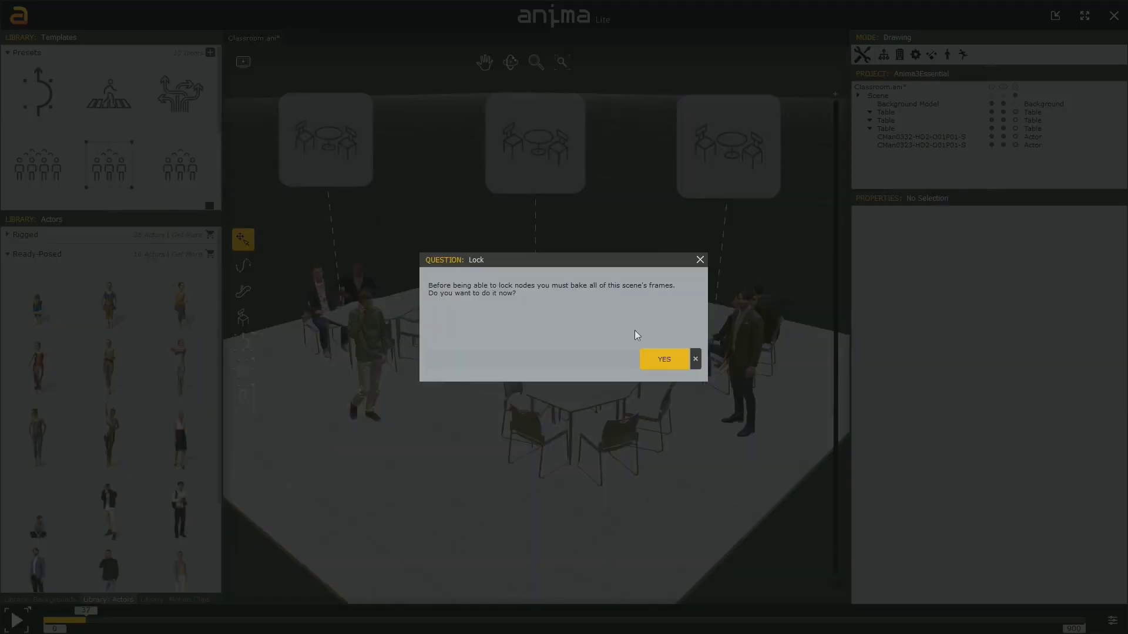
pyautogui.click(664, 360)
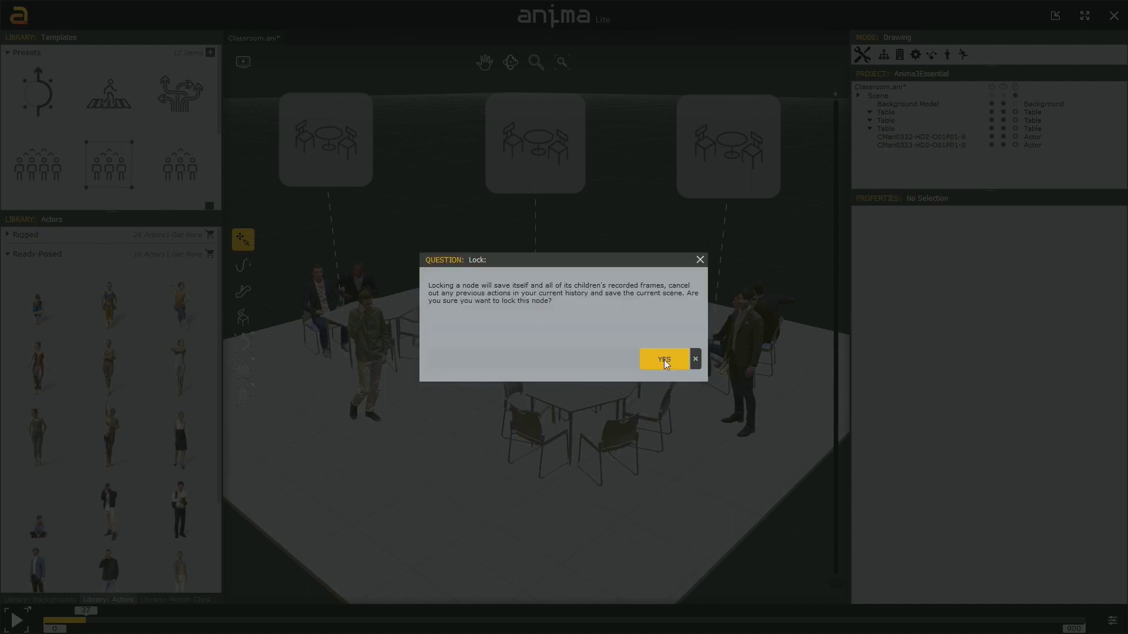
pyautogui.click(664, 360)
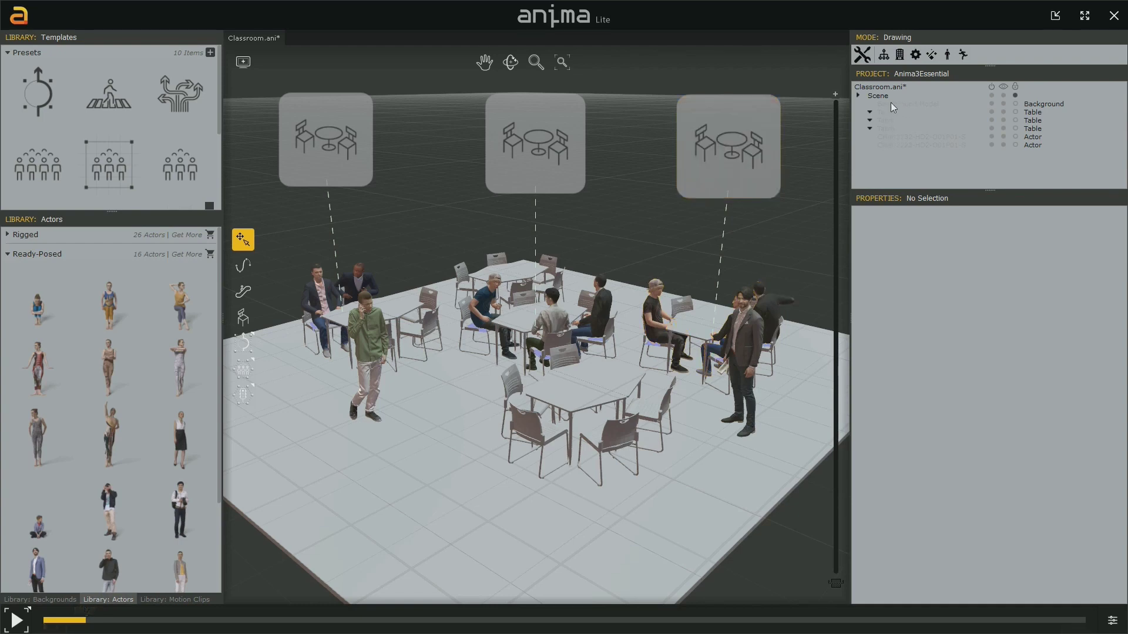
# - Inspect the properties of the locked CMan0332-HD2-O01P01-S actor and the first table, and save the scene
pyautogui.click(891, 145)
pyautogui.click(889, 136)
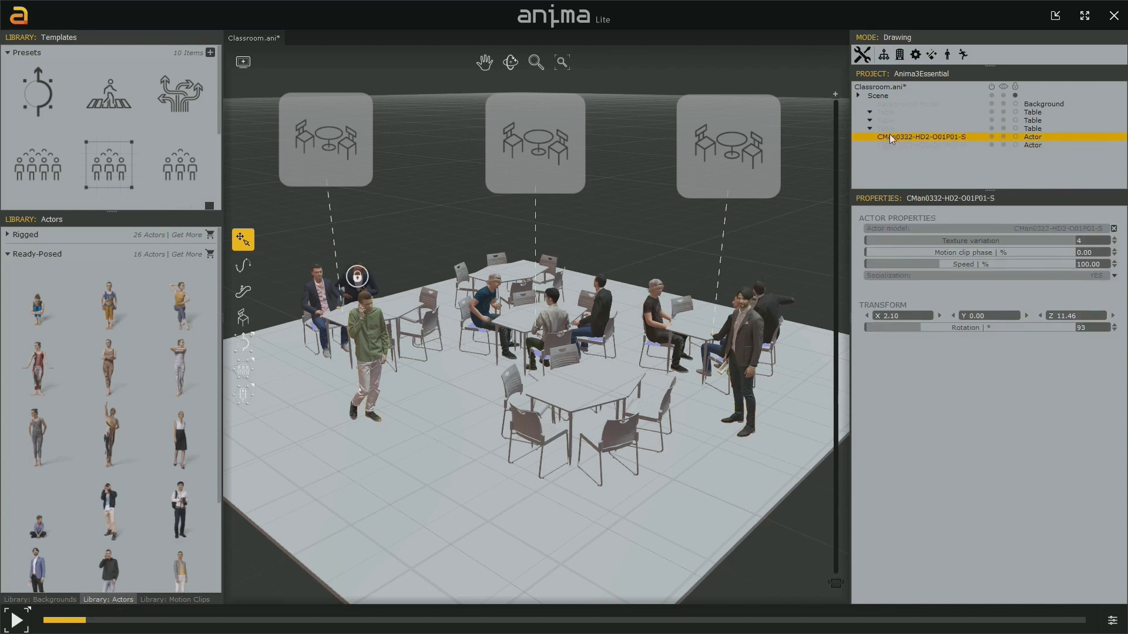
pyautogui.click(889, 129)
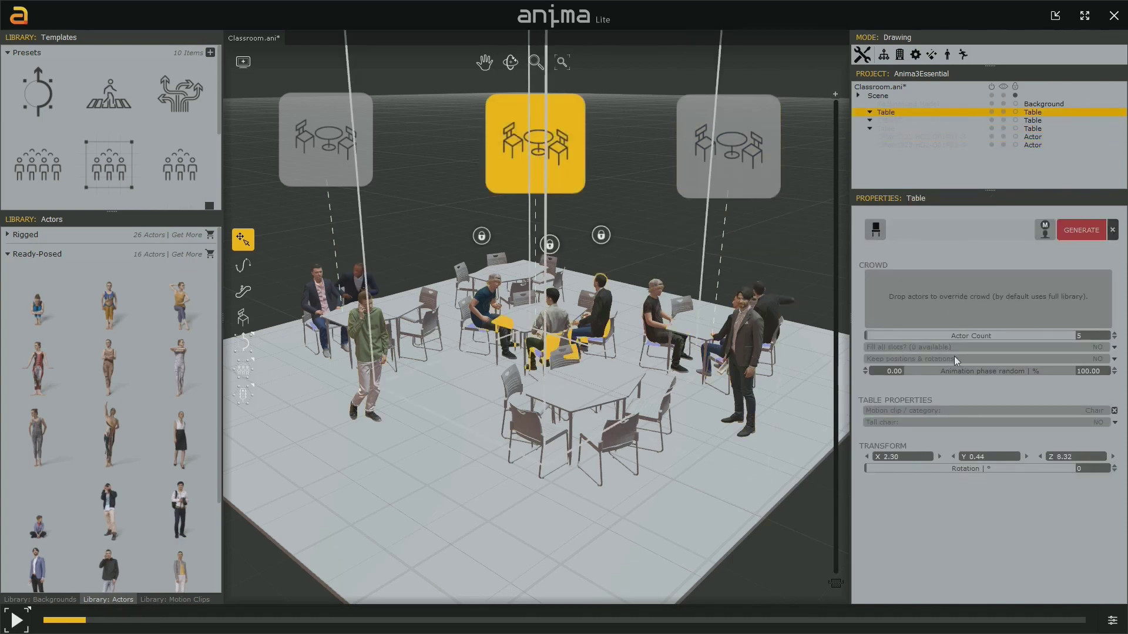
pyautogui.moveTo(954, 356)
pyautogui.click(635, 211)
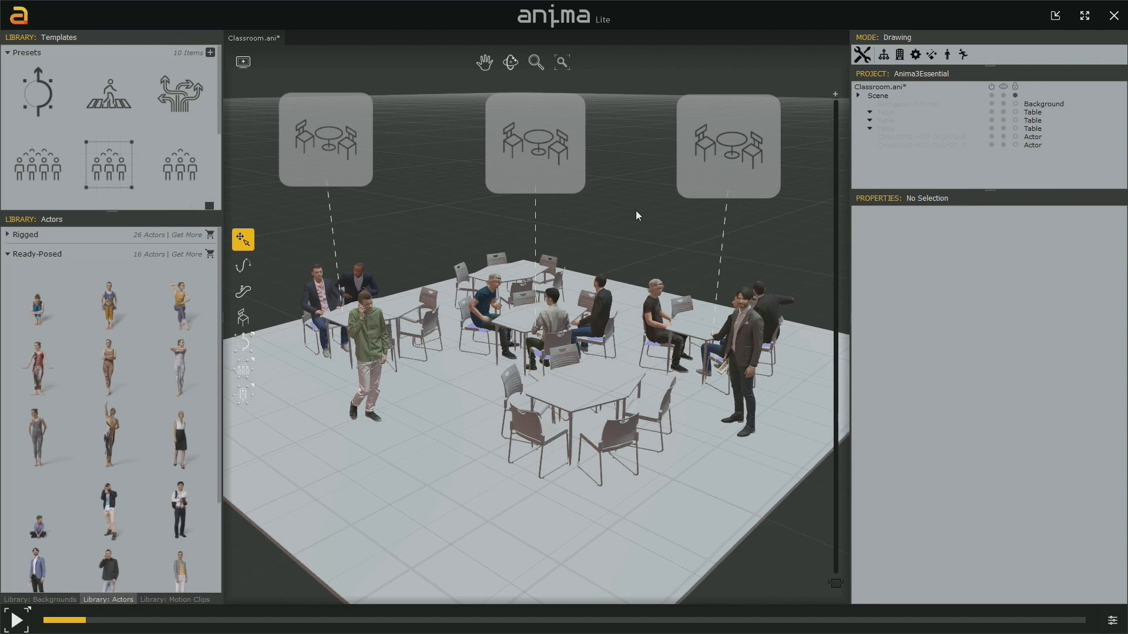
pyautogui.hotkey('ctrl', 's')
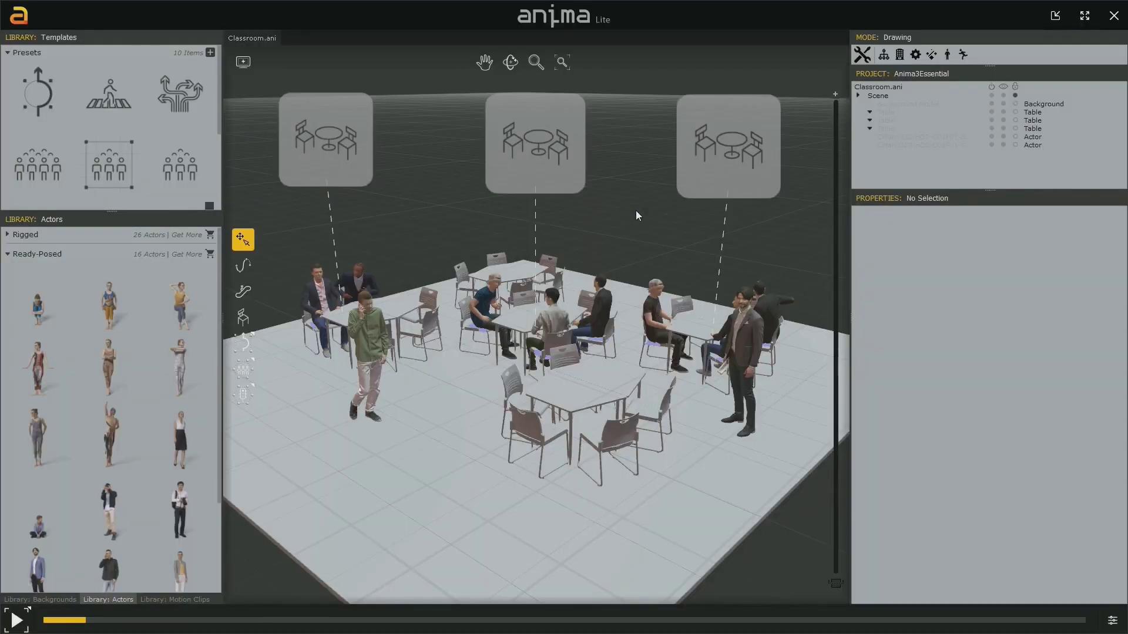